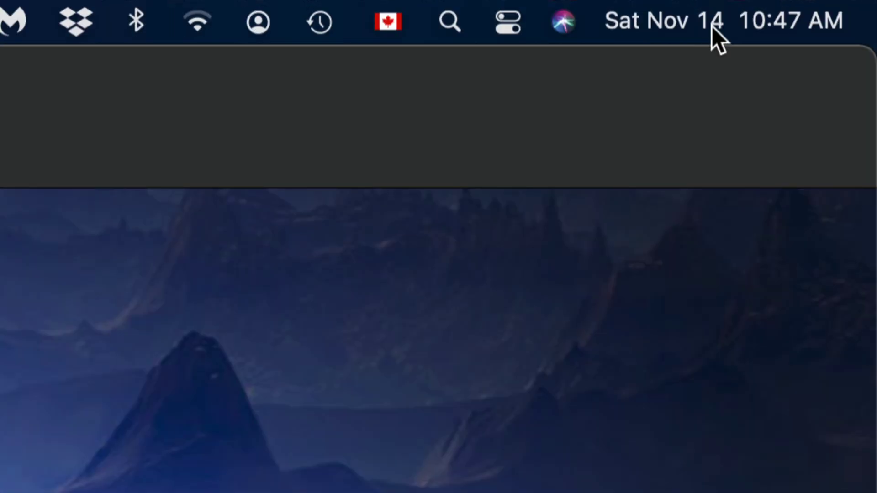
# Clear the Creative Cloud update and Photos export notifications from Notification Center
pyautogui.click(712, 26)
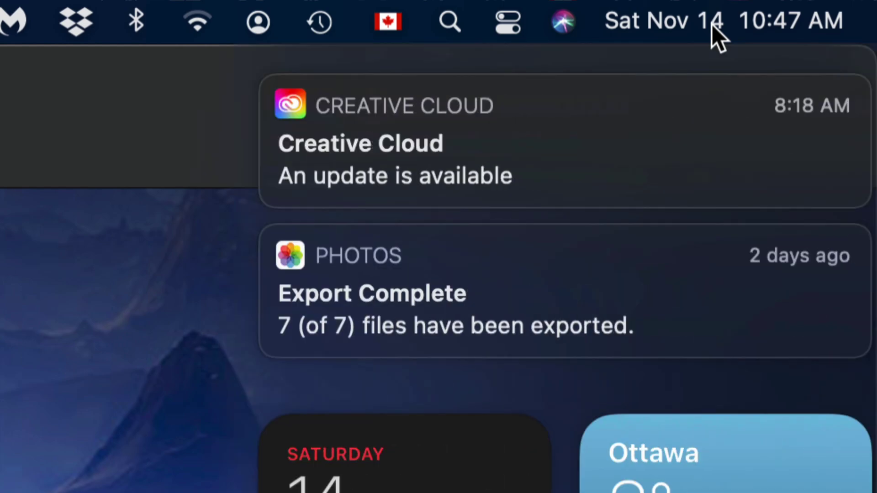
pyautogui.moveTo(697, 135)
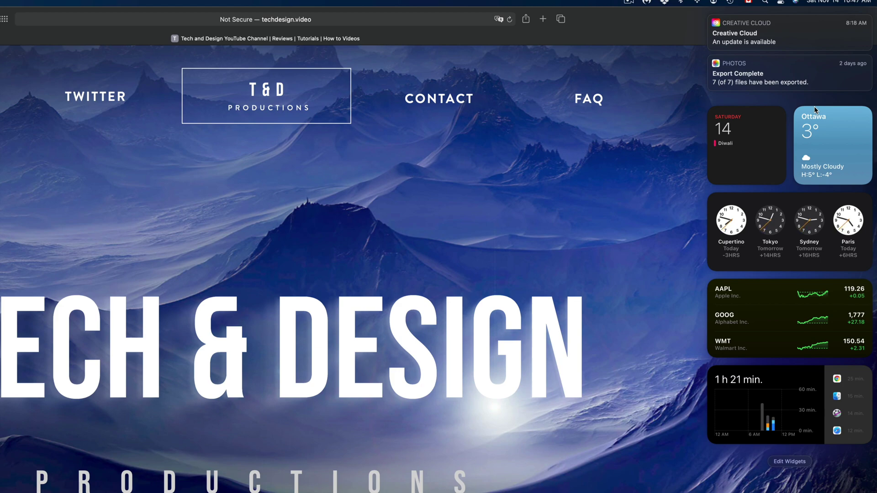
pyautogui.moveTo(727, 32)
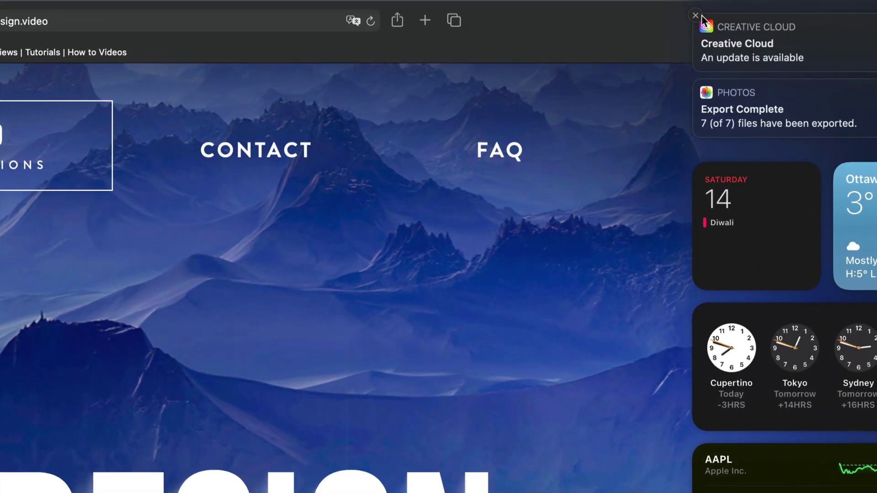
pyautogui.click(696, 15)
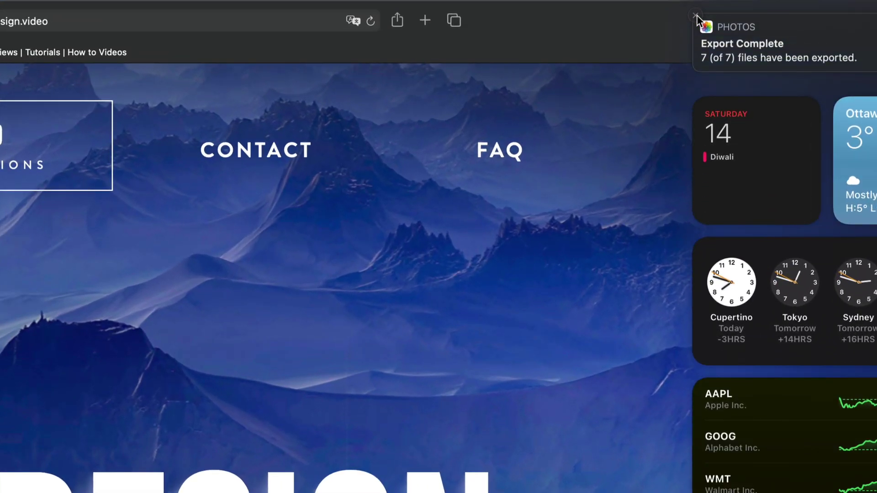
pyautogui.click(697, 15)
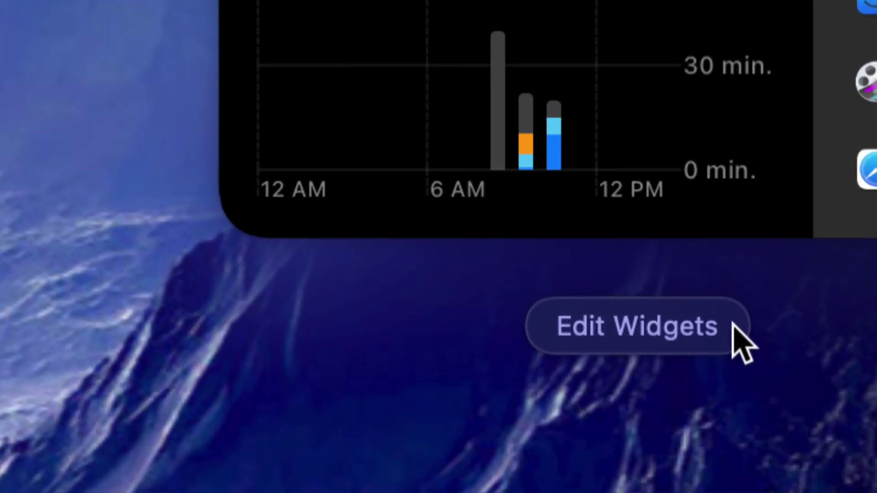
# Delete the Screen Time, Stocks, World Clock, Calendar and Weather widgets, then finish editing
pyautogui.click(661, 335)
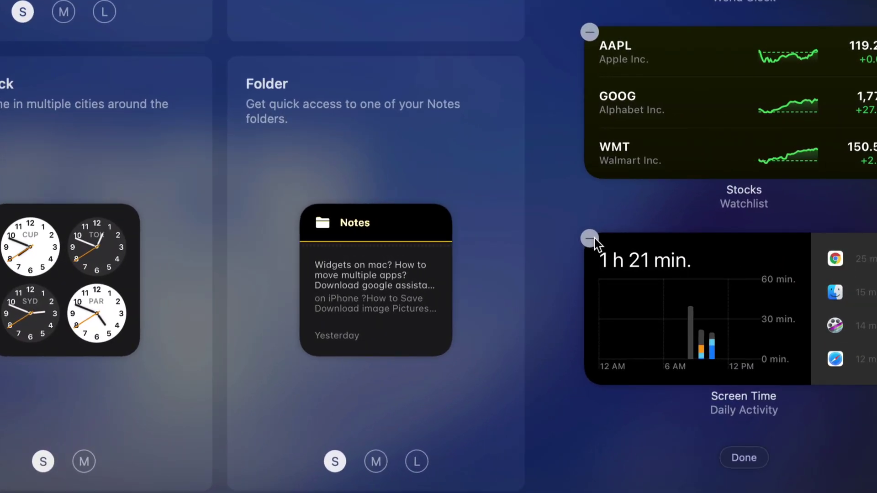
pyautogui.click(590, 239)
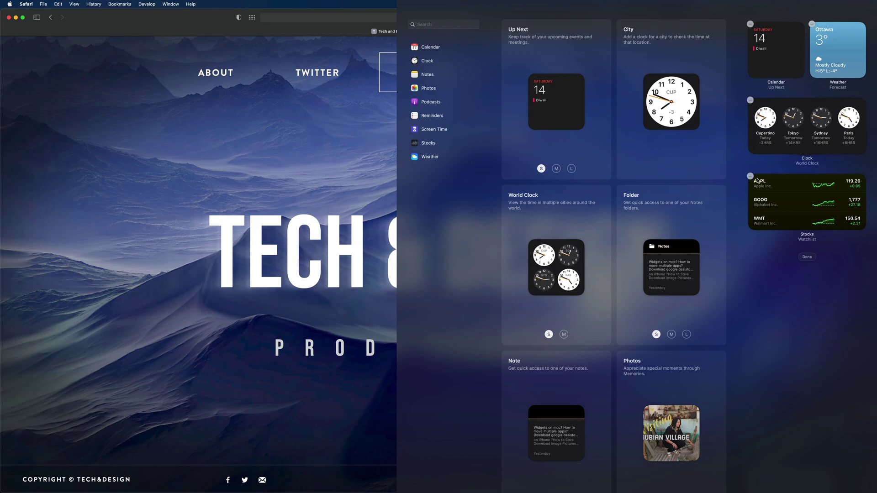
pyautogui.click(752, 178)
pyautogui.click(764, 119)
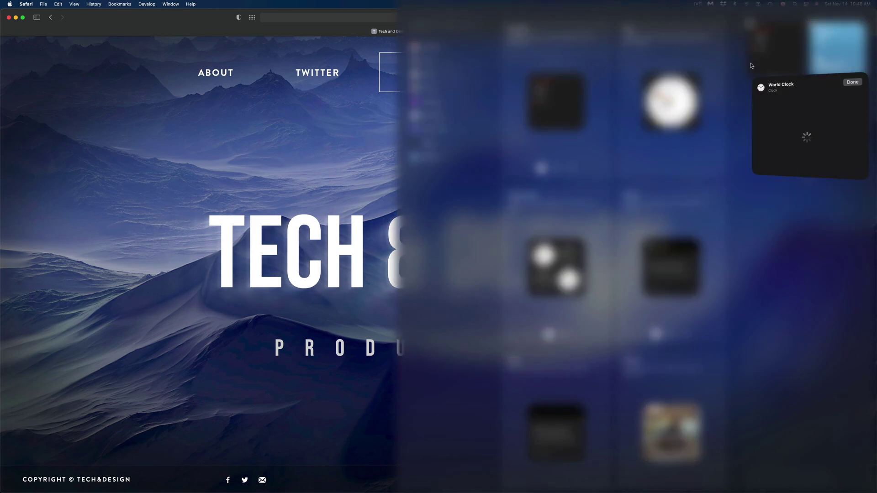
pyautogui.click(851, 83)
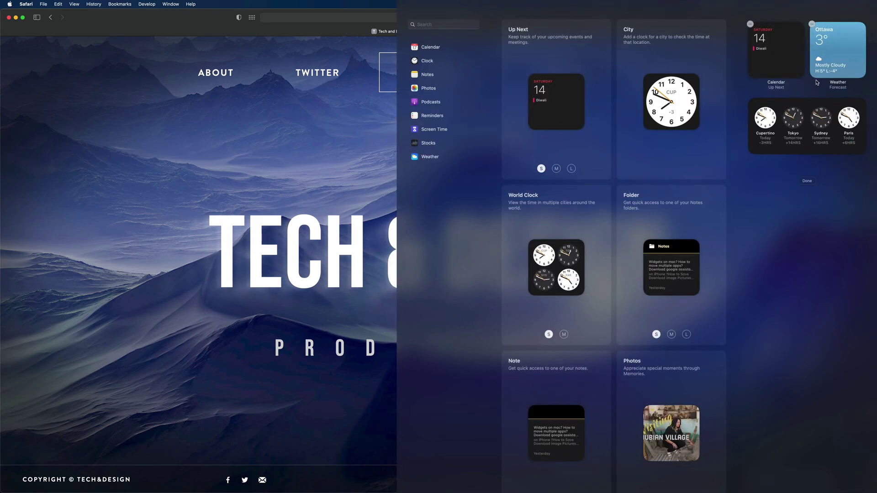
pyautogui.click(751, 99)
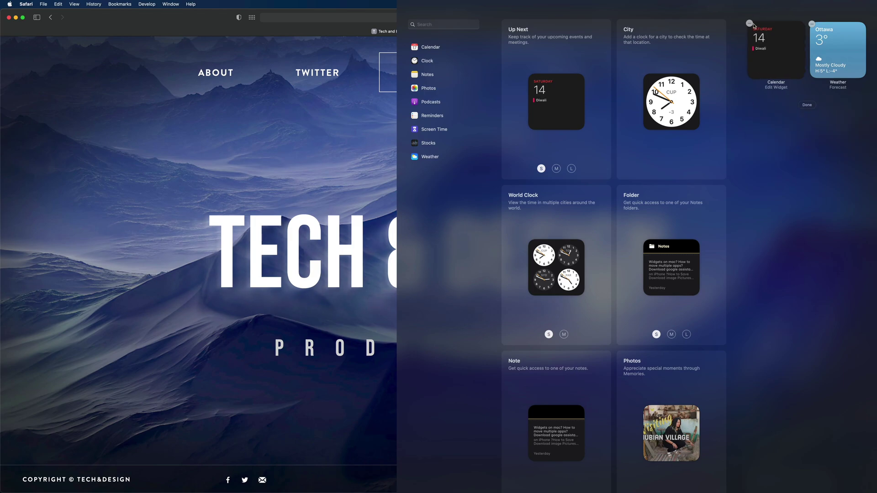
pyautogui.click(749, 24)
pyautogui.click(750, 23)
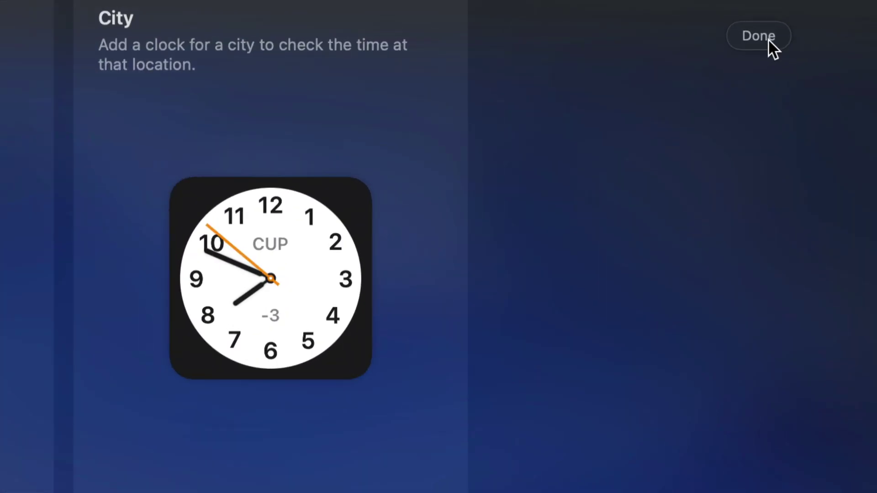
pyautogui.click(807, 35)
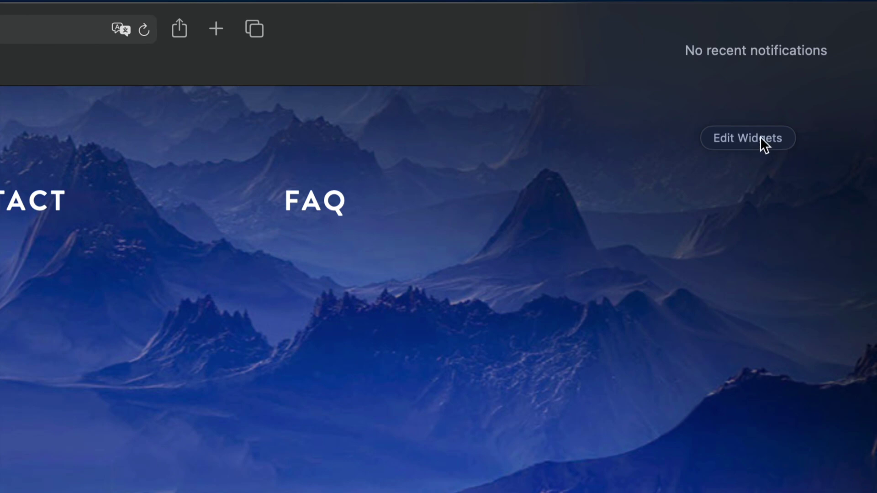
# Re-enter widget editing and filter the gallery to the Weather widgets
pyautogui.click(760, 136)
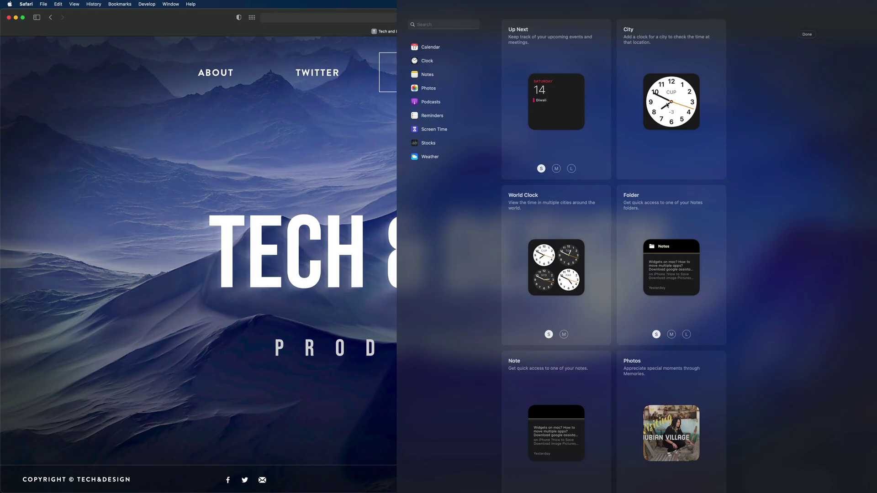
pyautogui.moveTo(575, 264)
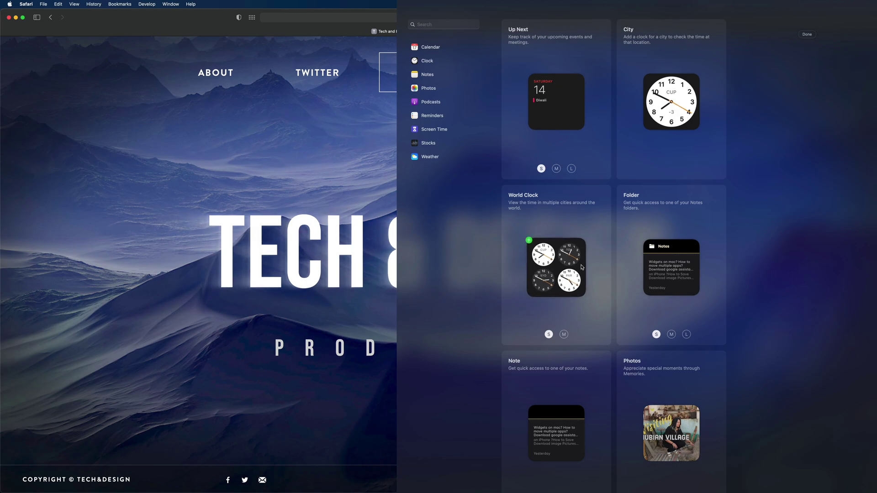
pyautogui.moveTo(690, 163)
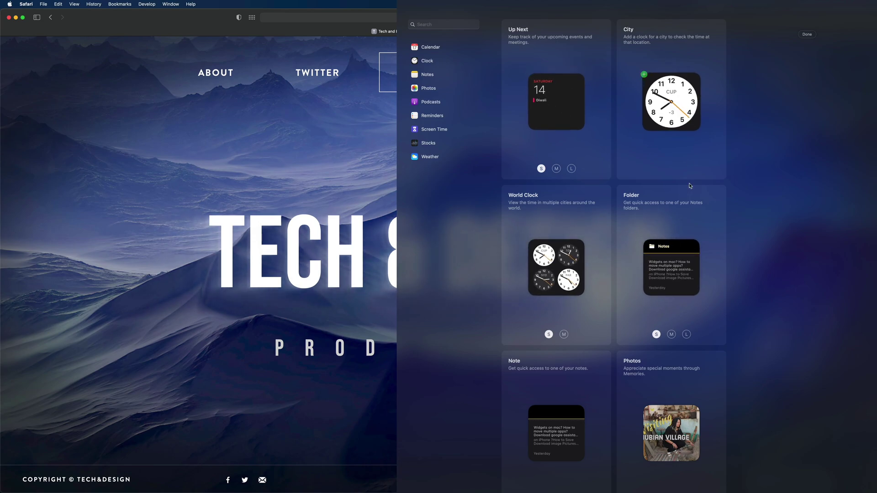
pyautogui.scroll(-3, 607, 376)
pyautogui.scroll(-10, 607, 377)
pyautogui.scroll(-5, 607, 376)
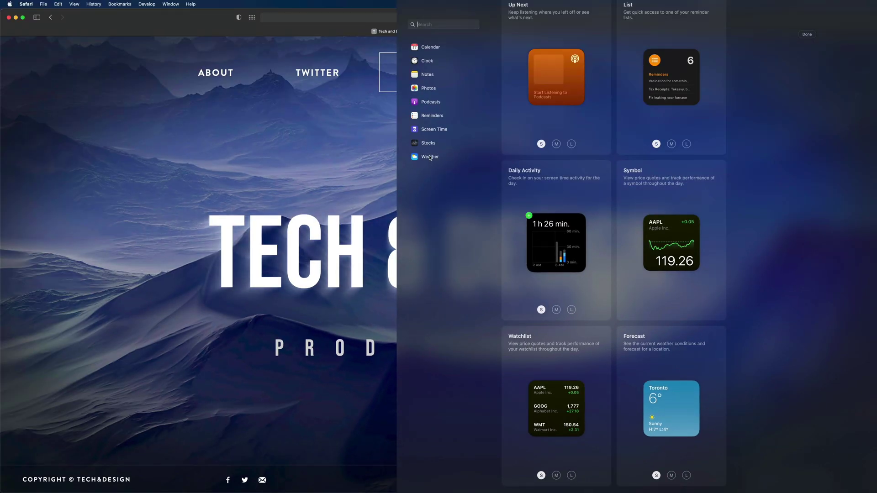
pyautogui.click(429, 157)
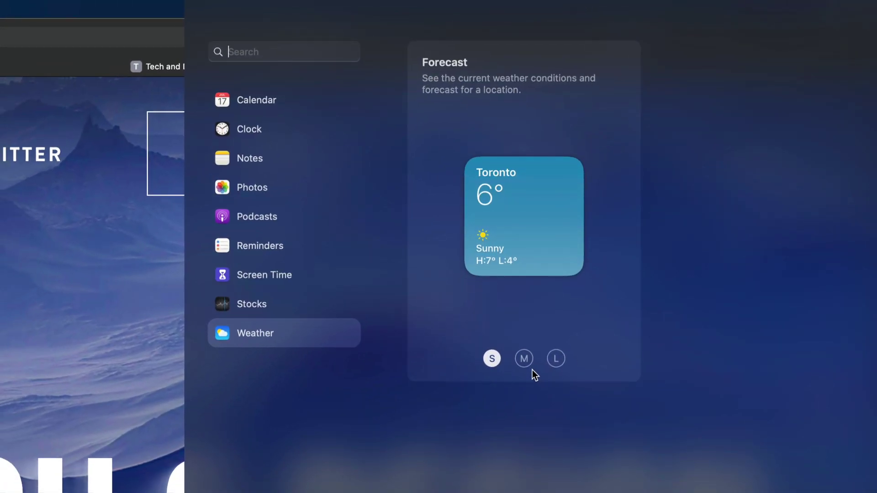
# Add the Toronto Weather Forecast widget to the sidebar at large size
pyautogui.click(523, 359)
pyautogui.click(555, 359)
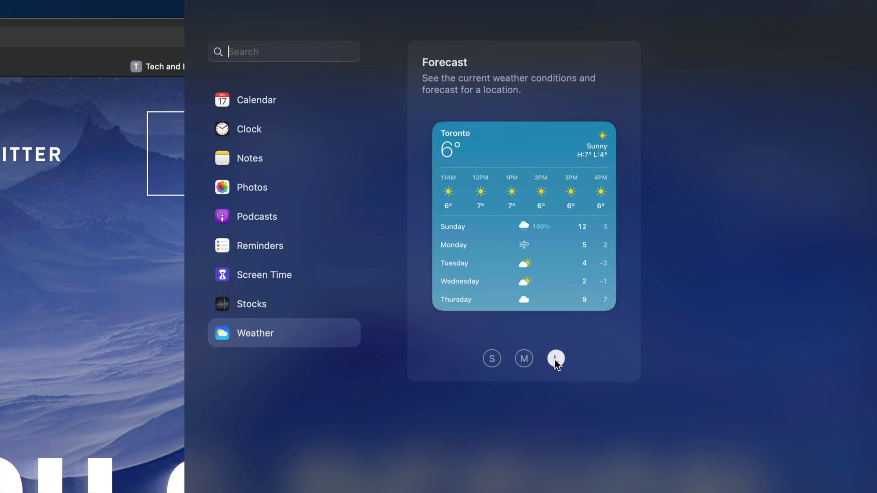
pyautogui.moveTo(444, 264)
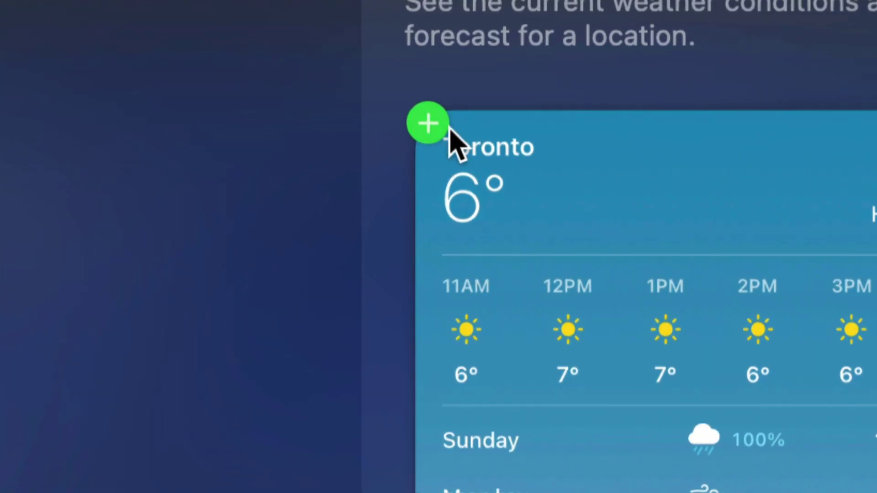
pyautogui.click(429, 124)
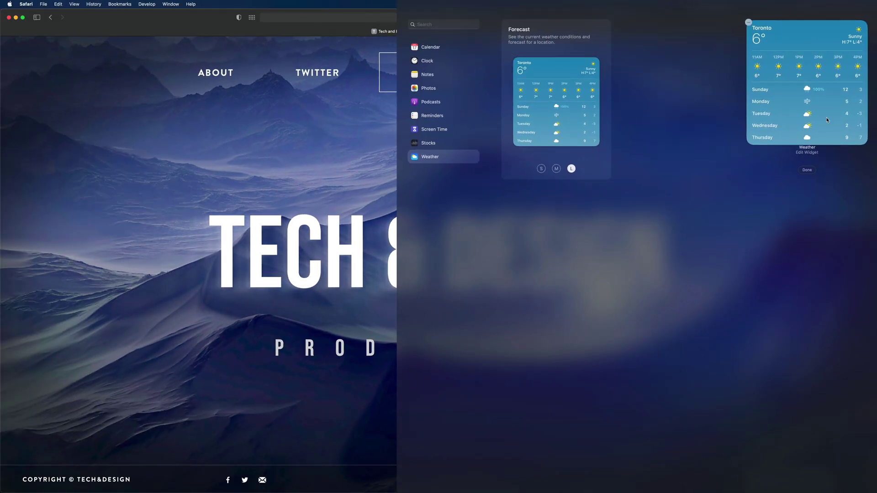
pyautogui.click(425, 48)
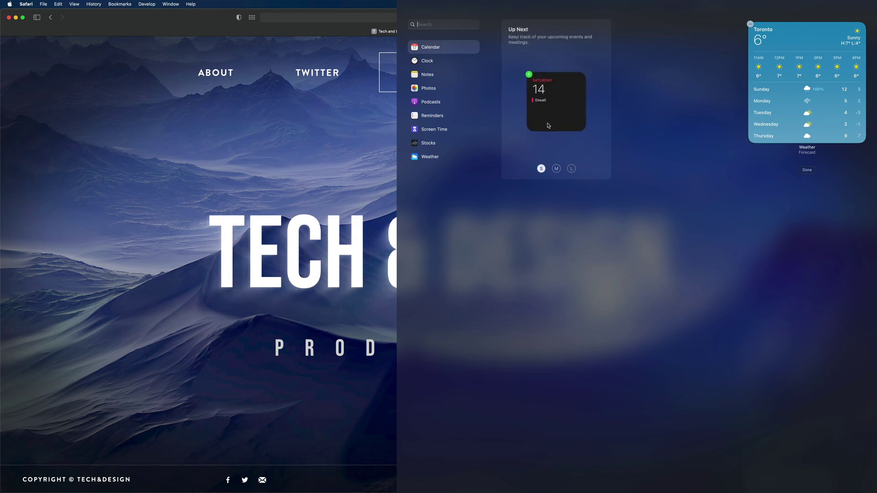
# Compare Calendar widget sizes and add the Up Next widget at medium size
pyautogui.click(557, 169)
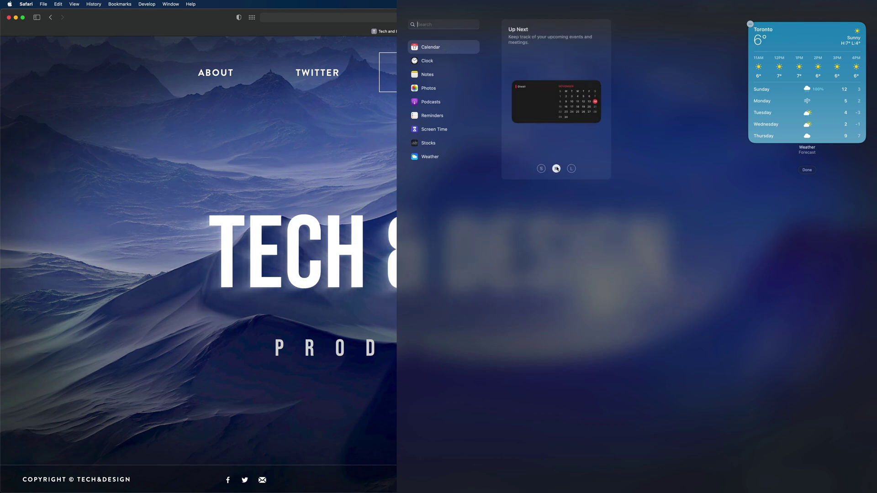
pyautogui.click(573, 169)
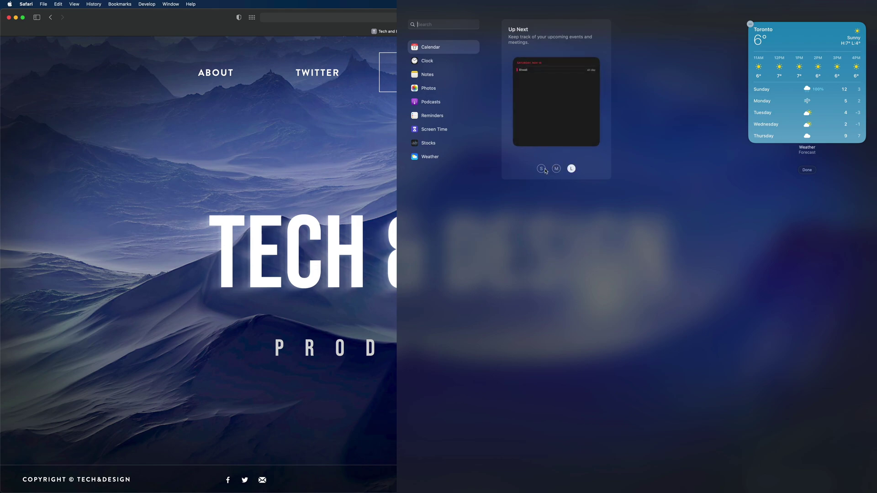
pyautogui.click(541, 169)
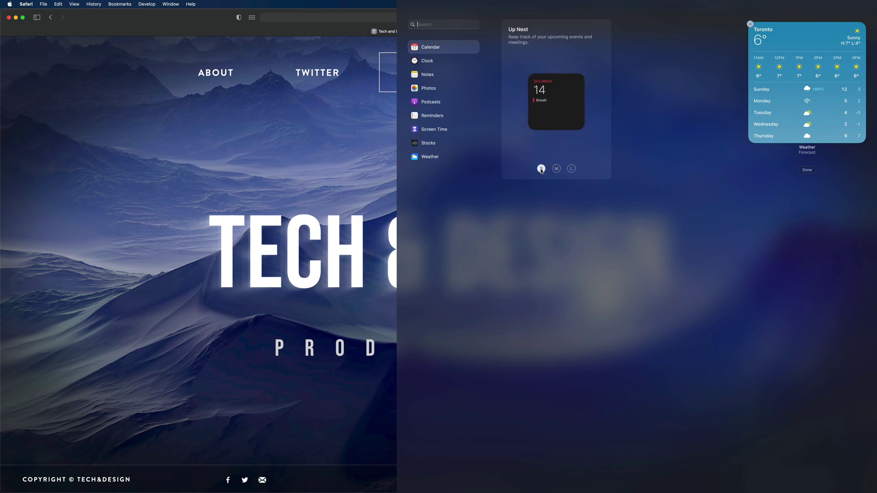
pyautogui.click(556, 169)
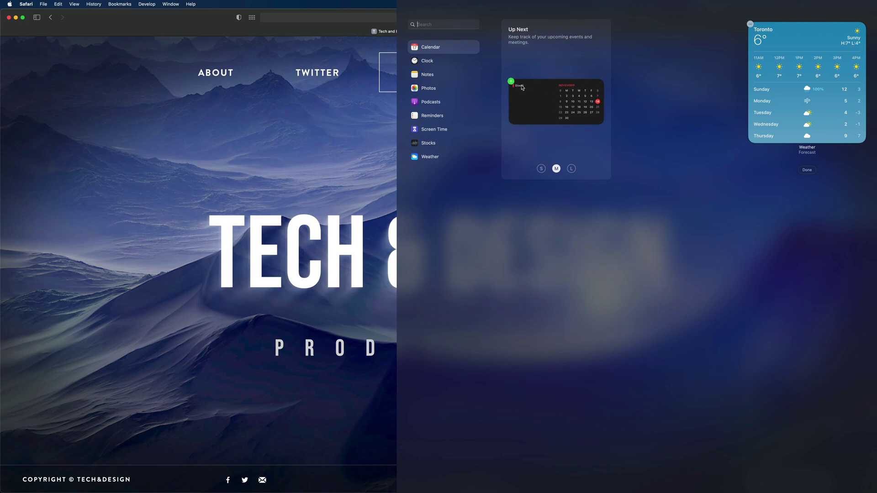
pyautogui.click(511, 81)
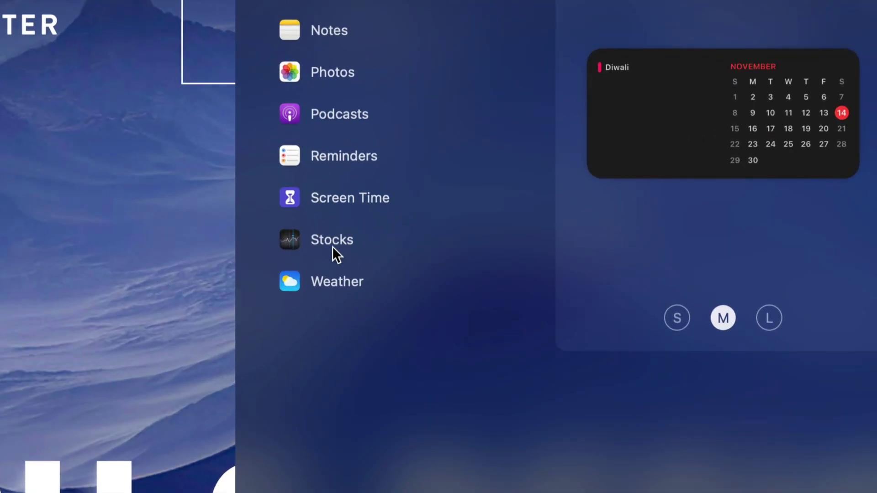
pyautogui.click(332, 246)
# Add the large Stocks Watchlist widget showing AAPL, GOOG, WMT, THI.TO, CNQ.TO and ENB.TO
pyautogui.moveTo(656, 180)
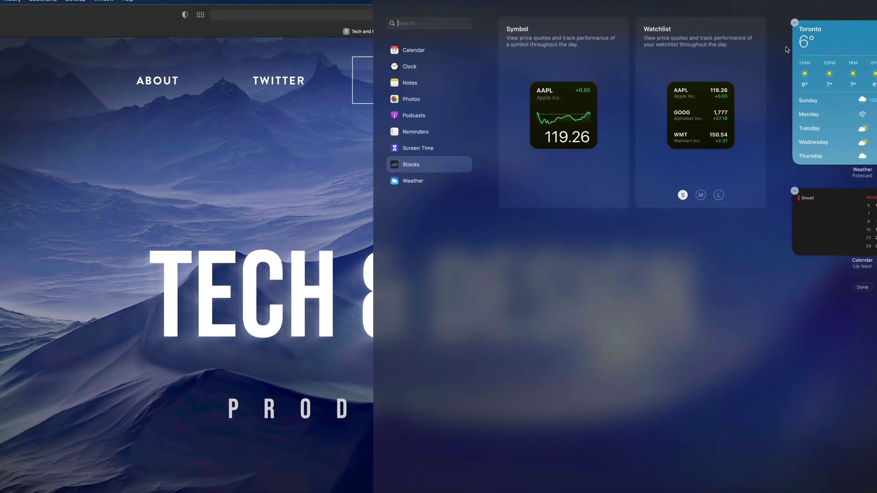
pyautogui.moveTo(579, 123)
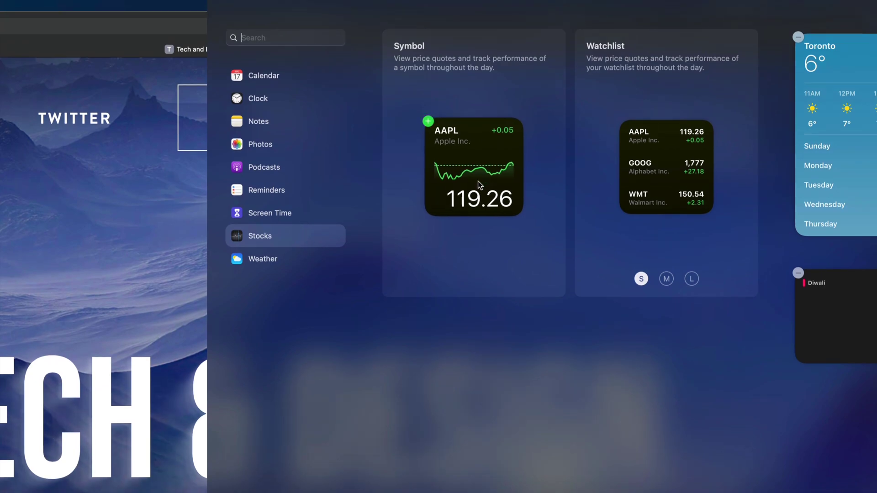
pyautogui.moveTo(680, 160)
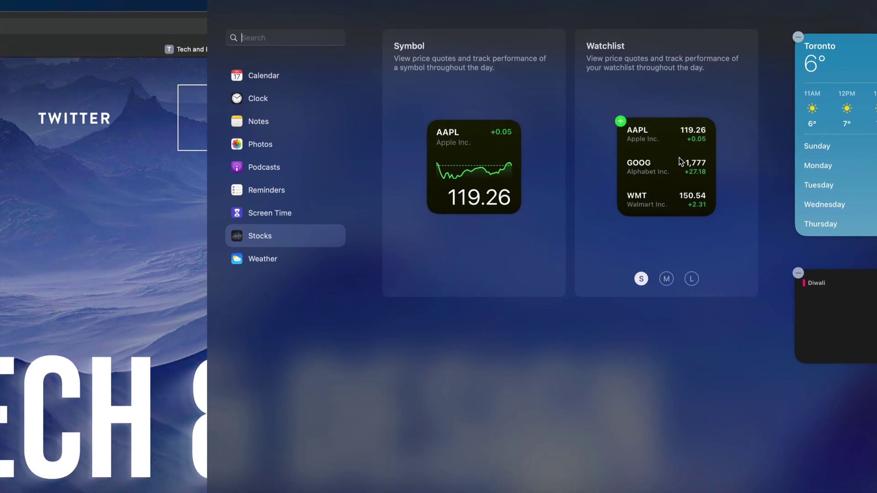
pyautogui.click(670, 276)
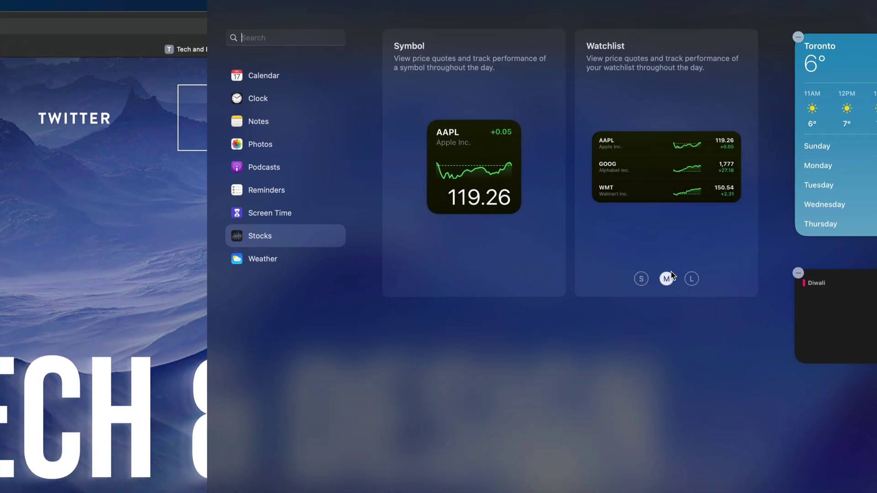
pyautogui.click(690, 277)
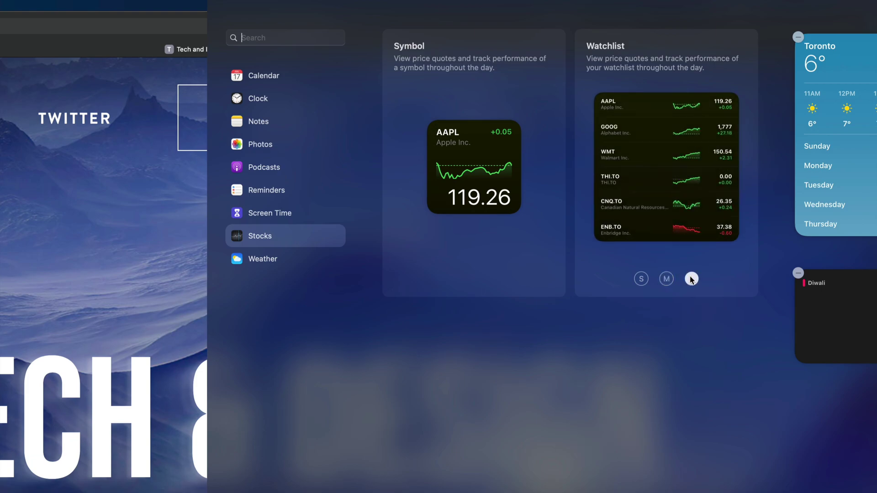
pyautogui.moveTo(613, 160)
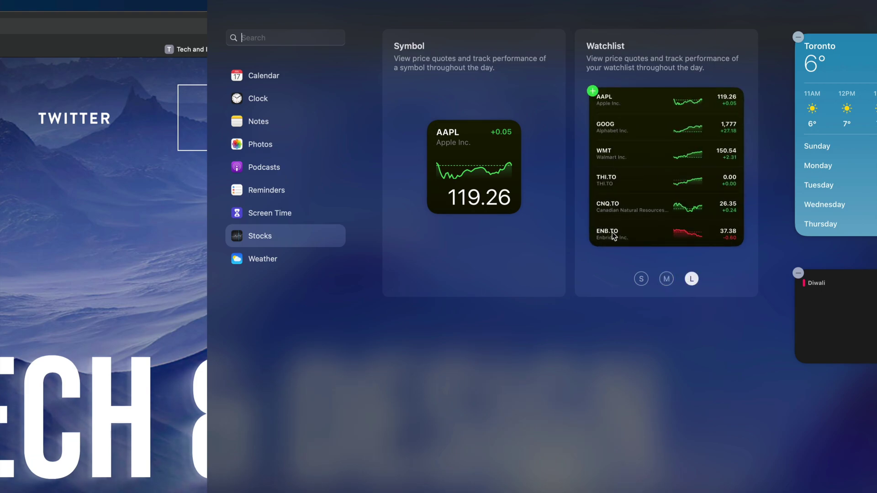
pyautogui.click(593, 91)
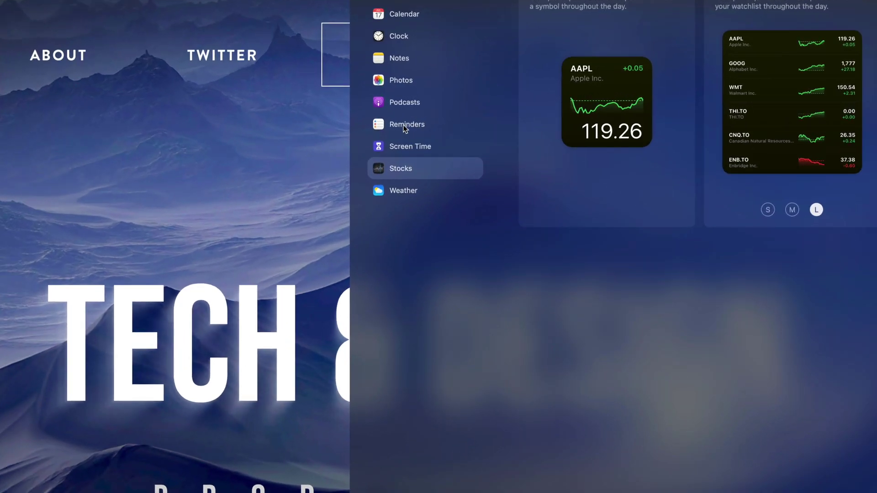
# After previewing medium and large sizes, add the Reminders List widget at small size
pyautogui.click(405, 126)
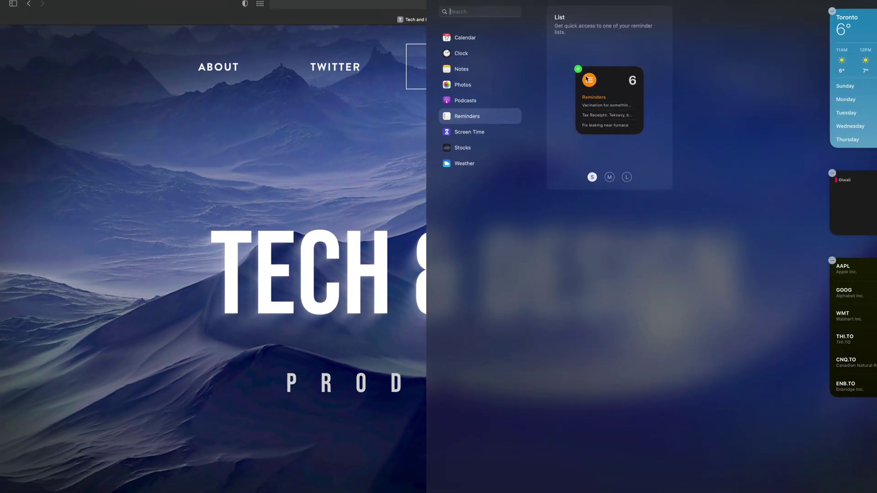
pyautogui.click(610, 178)
pyautogui.click(628, 178)
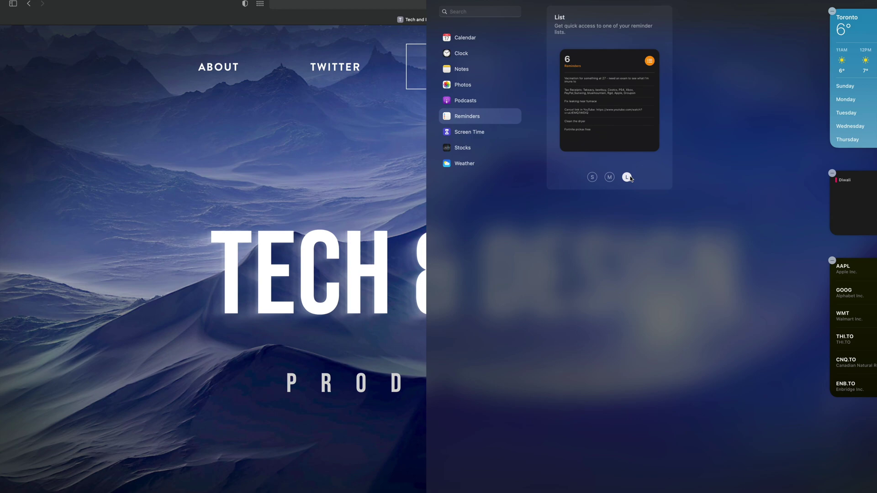
pyautogui.click(609, 177)
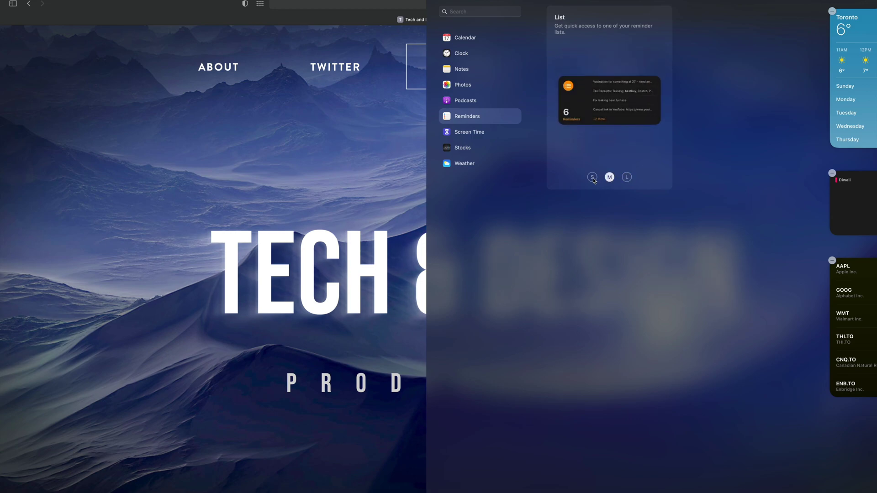
pyautogui.click(593, 178)
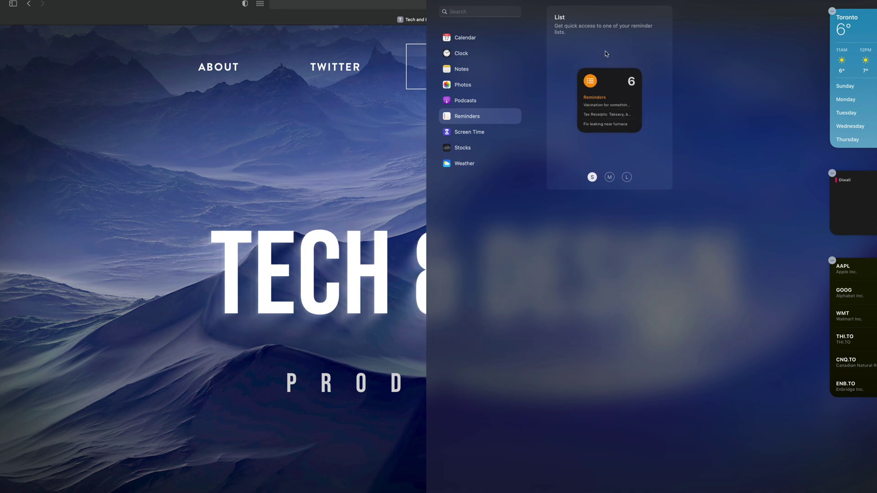
pyautogui.click(578, 69)
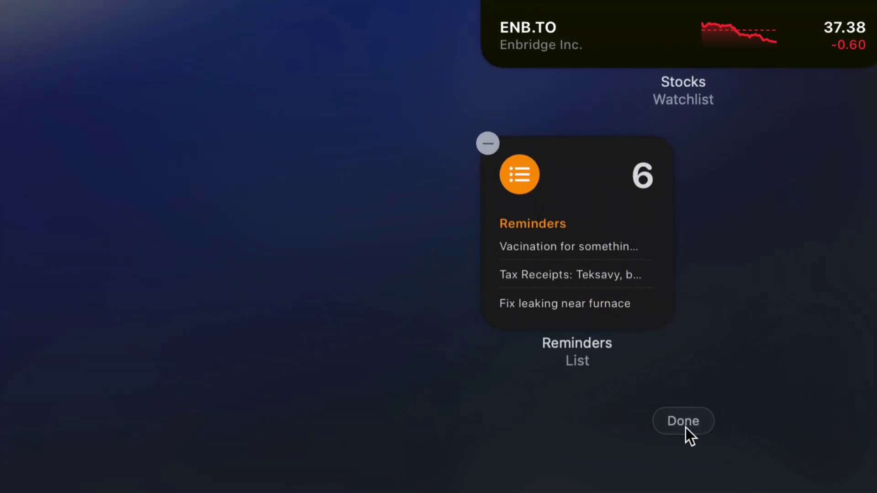
# Finish editing, then close, reopen and close Notification Center to confirm the four widgets persist
pyautogui.click(685, 427)
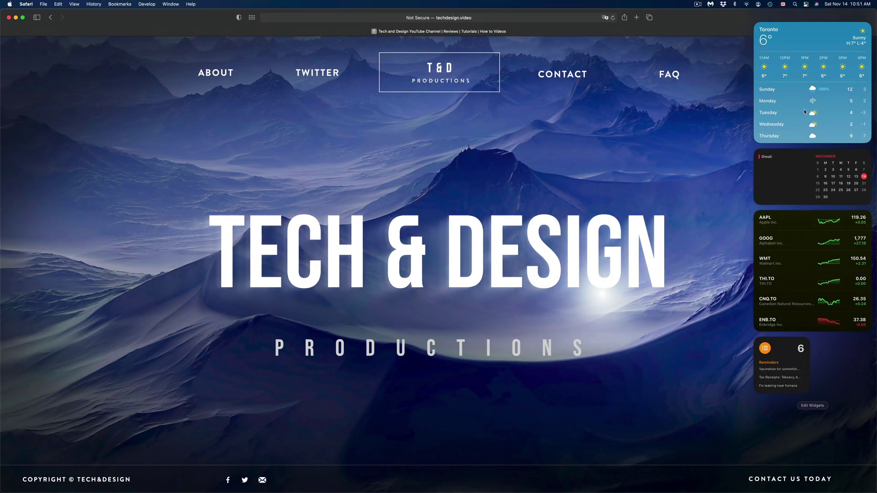
pyautogui.click(840, 4)
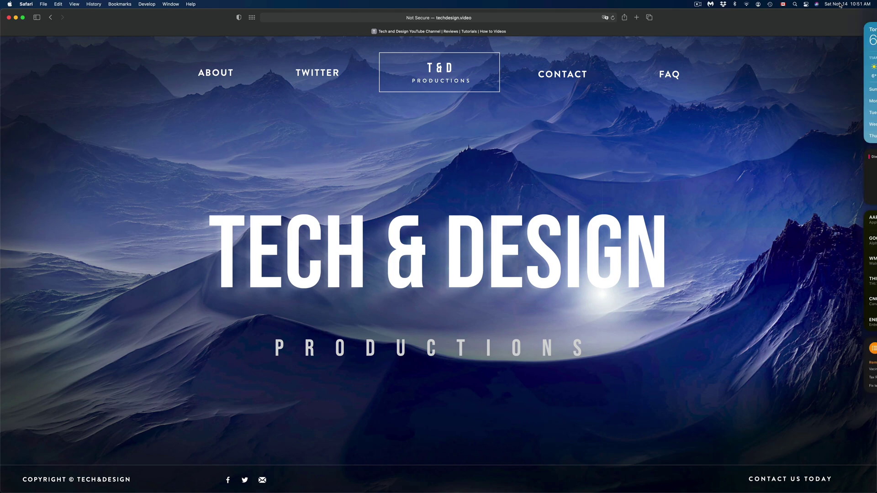
pyautogui.click(840, 4)
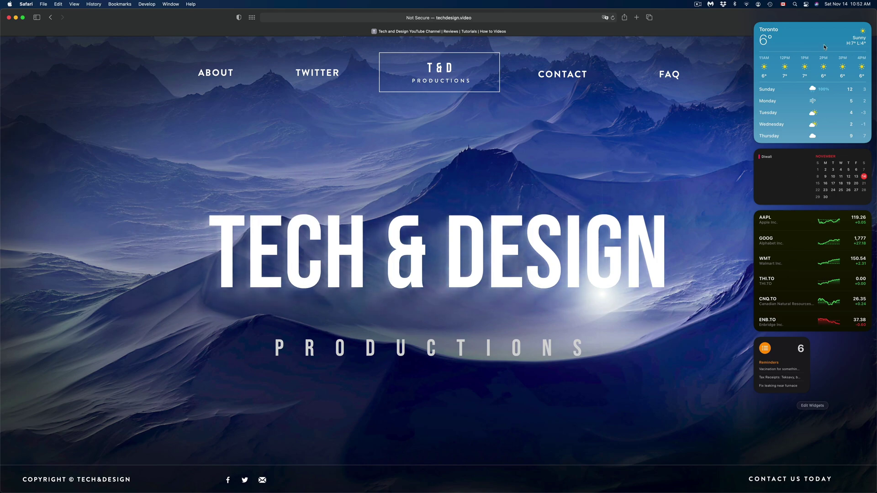
pyautogui.click(838, 6)
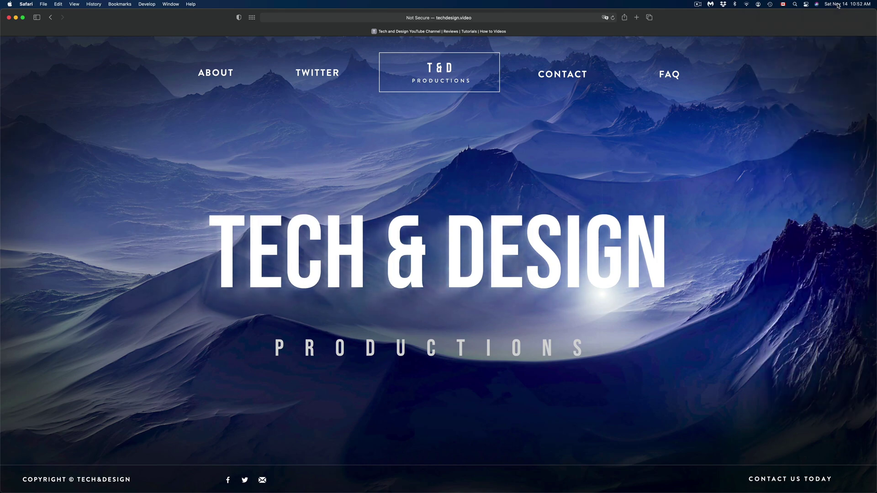